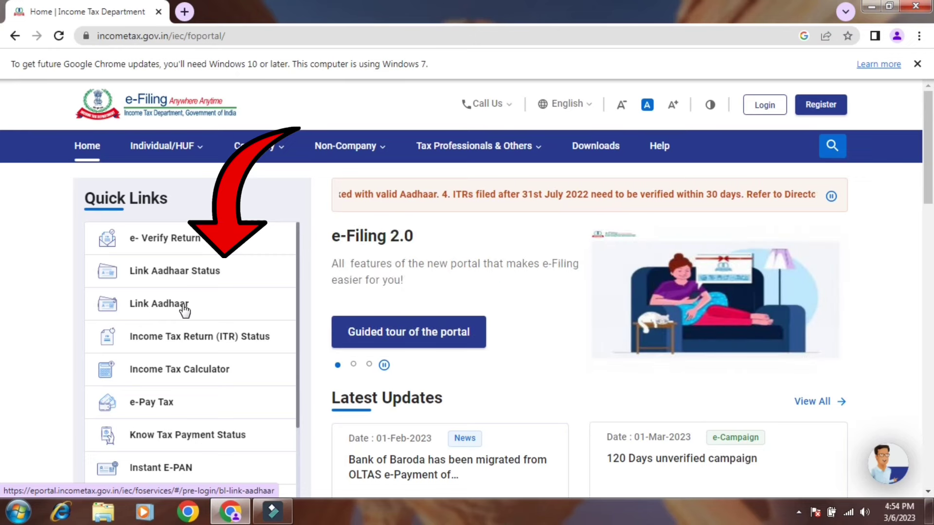
- Open Link Aadhaar from Quick Links and scroll down to the empty PAN and Aadhaar Number fields
click(184, 307)
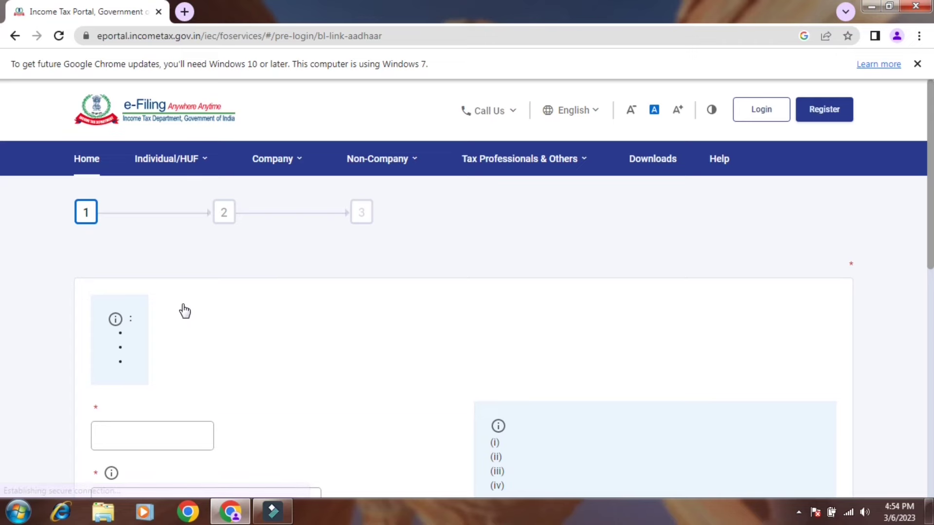
scroll(185, 311, down, 2)
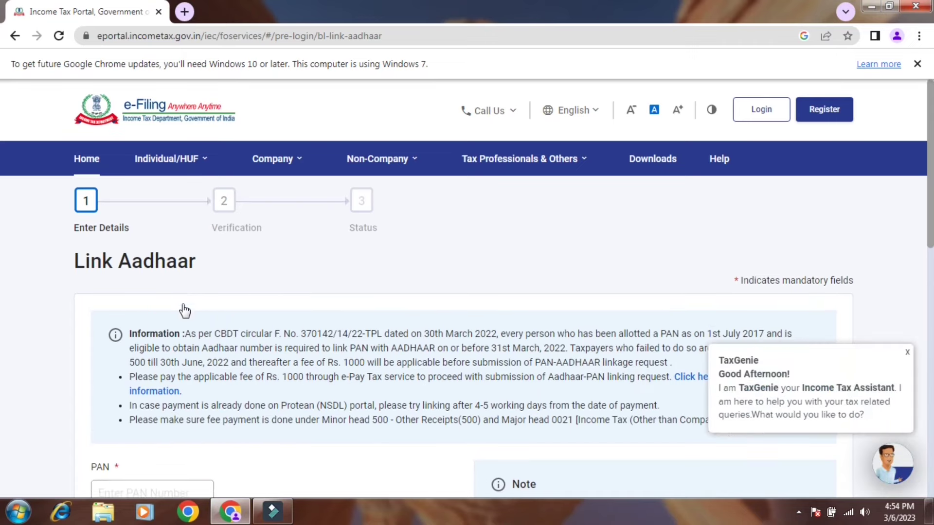
scroll(185, 310, down, 1)
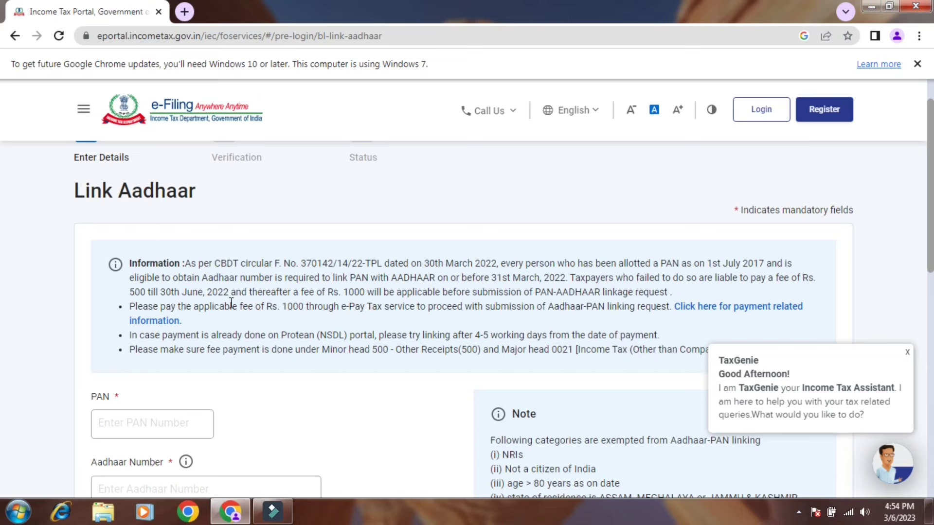
scroll(338, 292, down, 4)
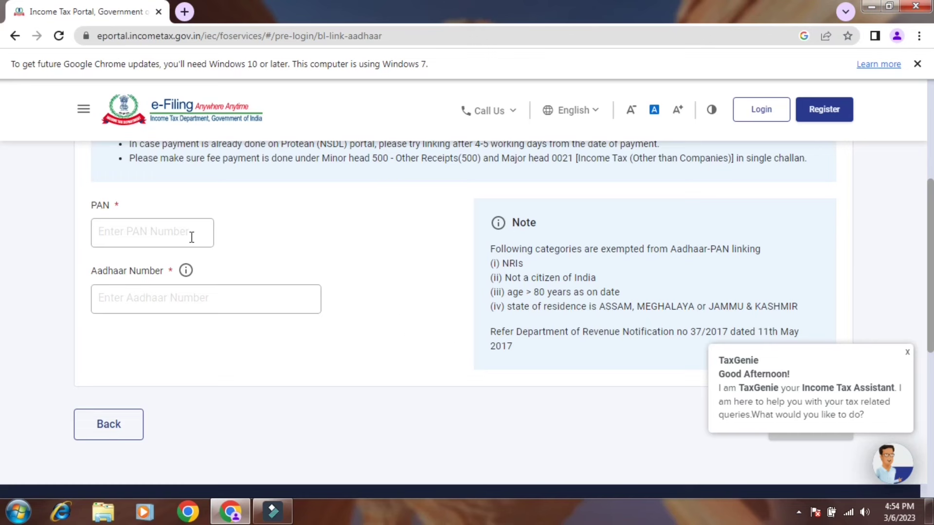
- Enter the PAN and validate it, which reports no payment found for the Rs. 1000 linking fee
click(154, 235)
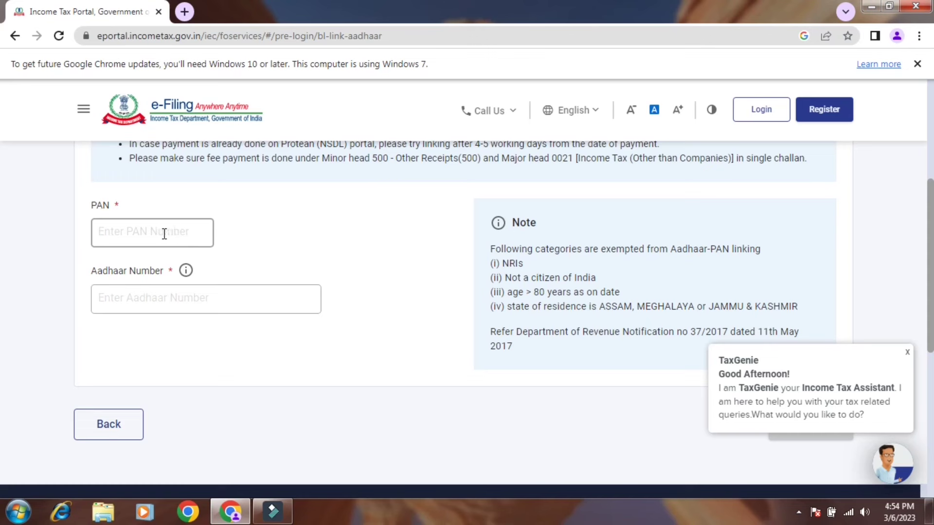
click(148, 234)
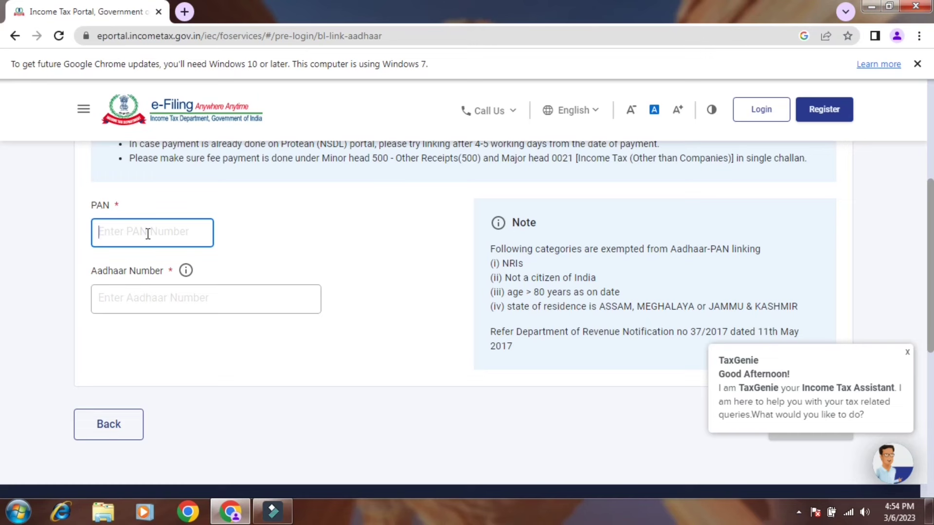
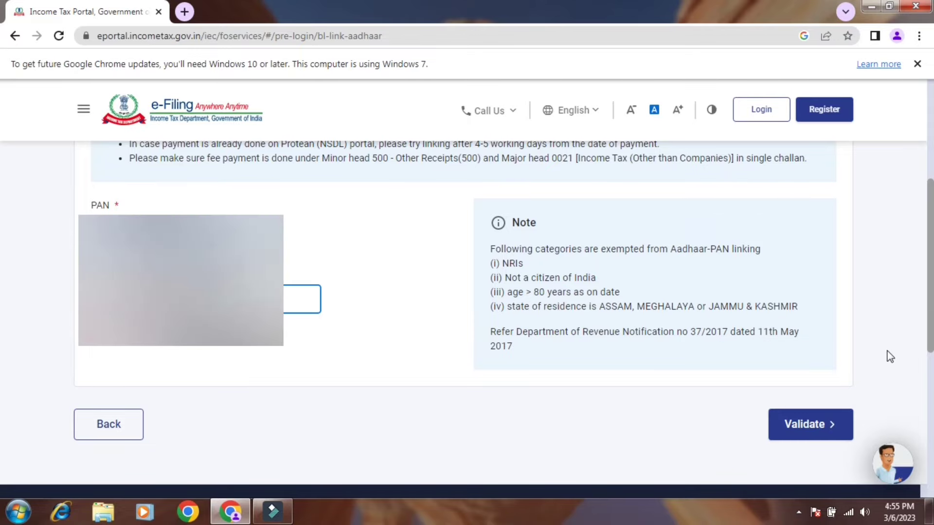
click(829, 431)
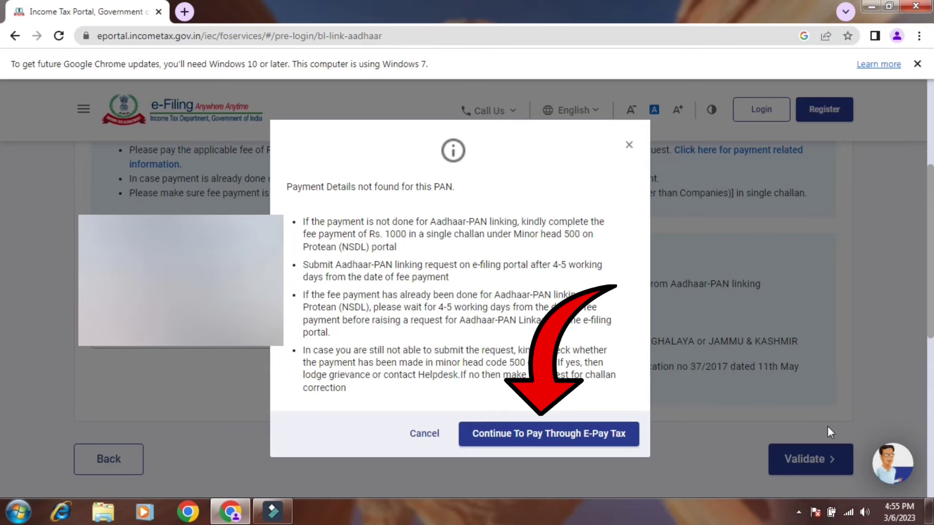
- Choose Continue To Pay Through E-Pay Tax from the missing-payment notice
click(553, 437)
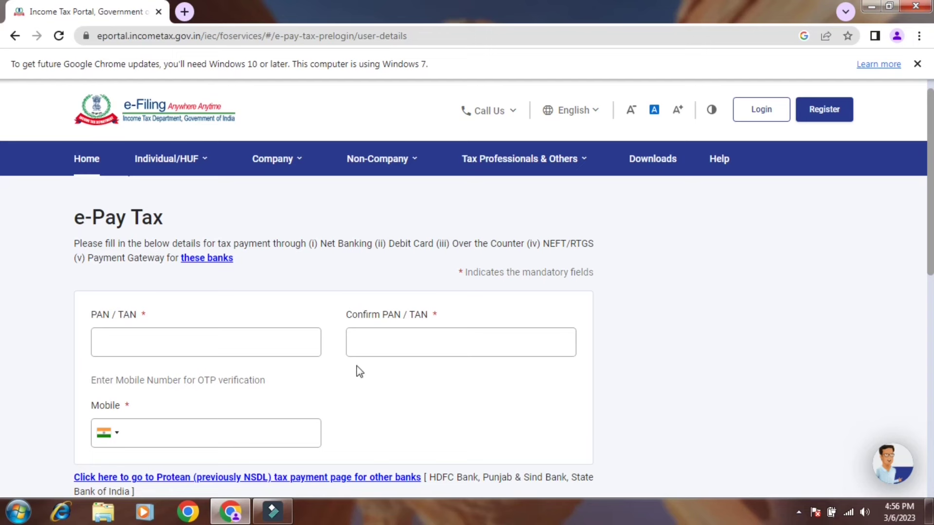
- Enter the PAN and mobile number on e-Pay Tax and request the mobile OTP
click(208, 341)
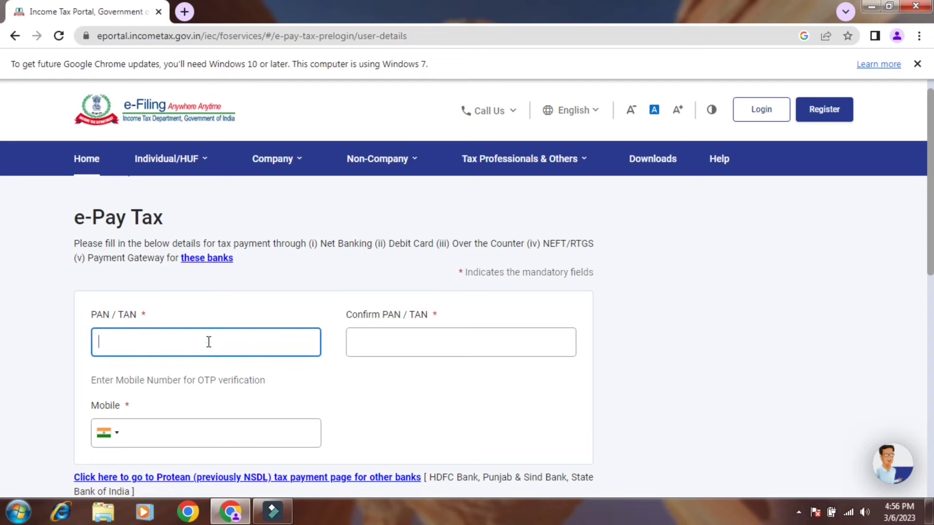
text(•••••)
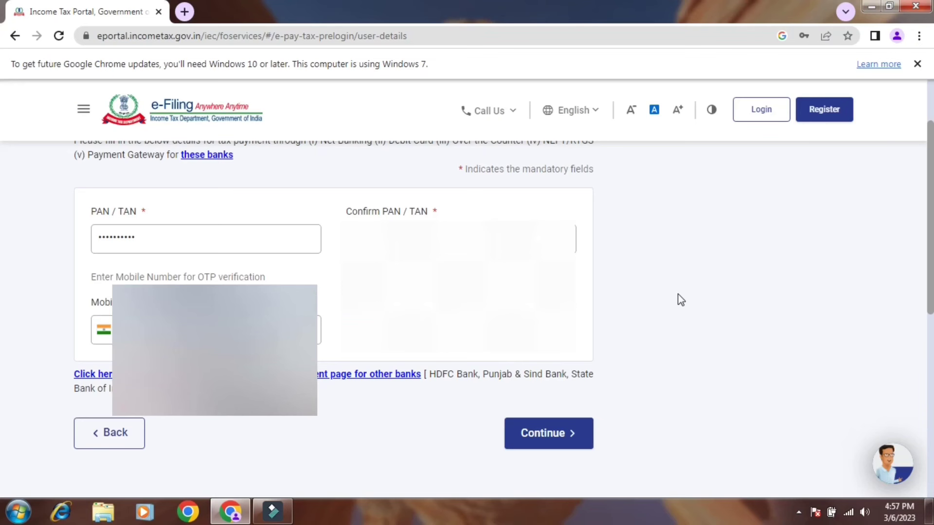
click(578, 440)
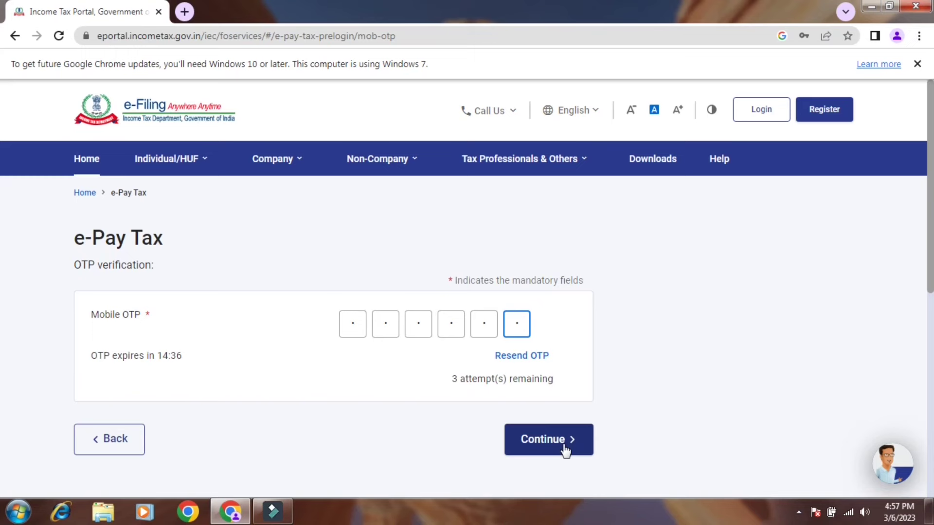
- Verify the mobile OTP, dismiss Chrome's save-password prompt, and continue to a new payment
click(564, 446)
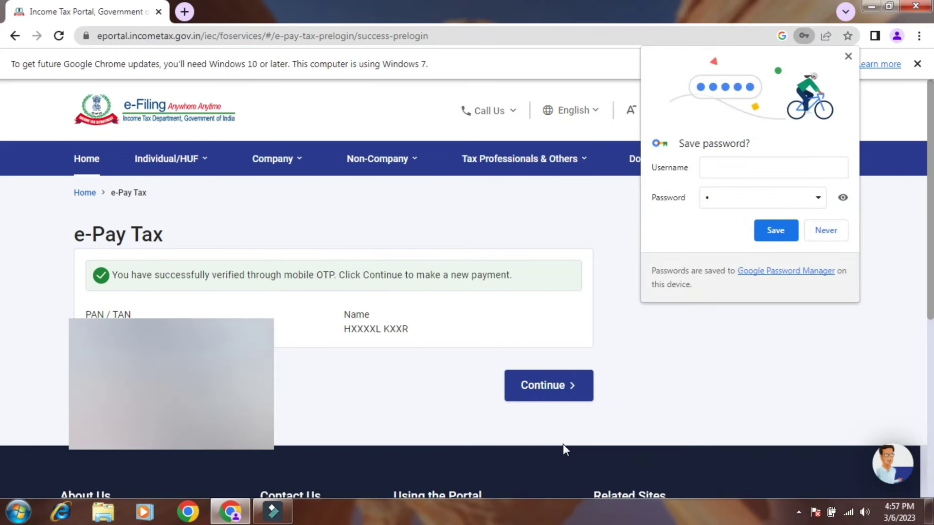
click(847, 58)
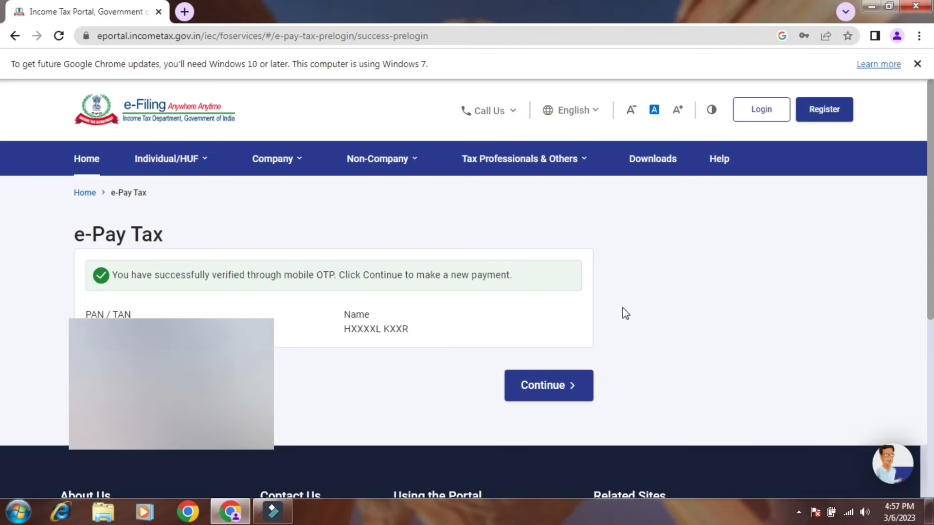
click(583, 387)
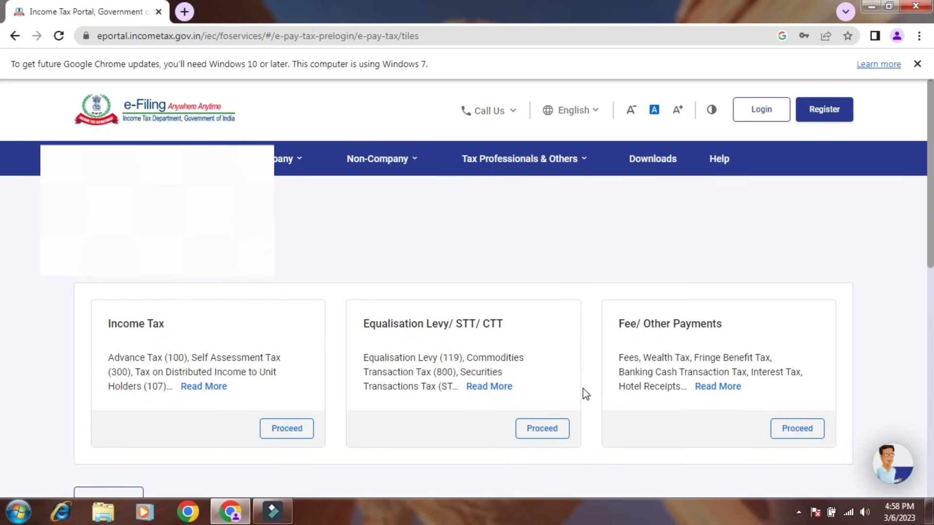
- Choose the Income Tax payment category and assessment year 2023-24
scroll(582, 388, down, 2)
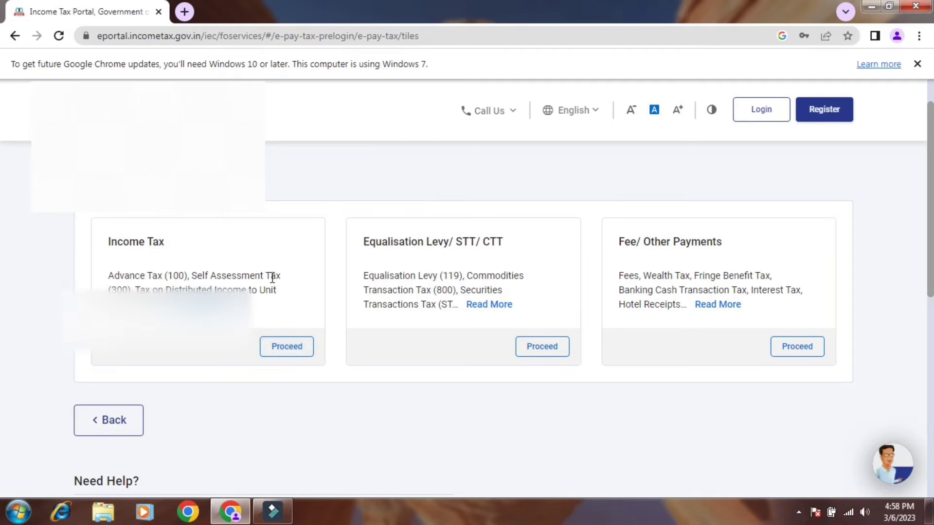
click(291, 356)
scroll(292, 357, down, 1)
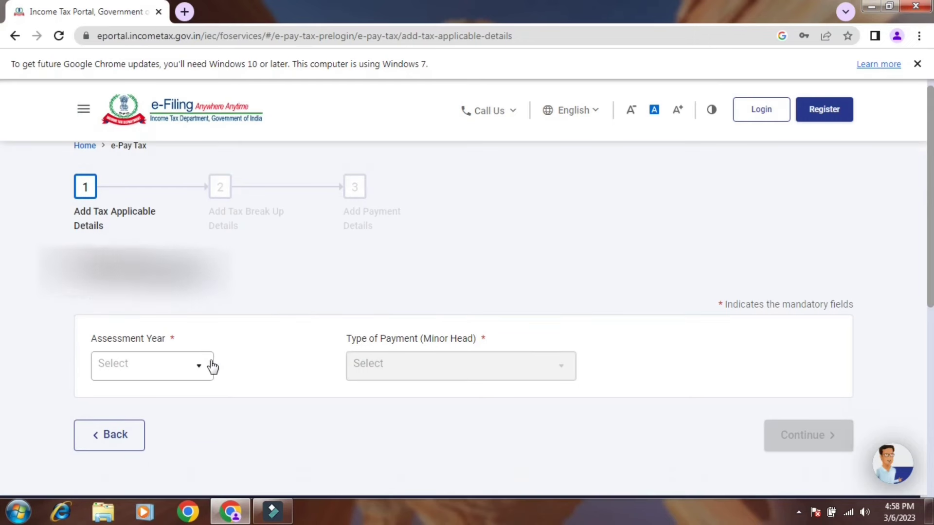
click(195, 363)
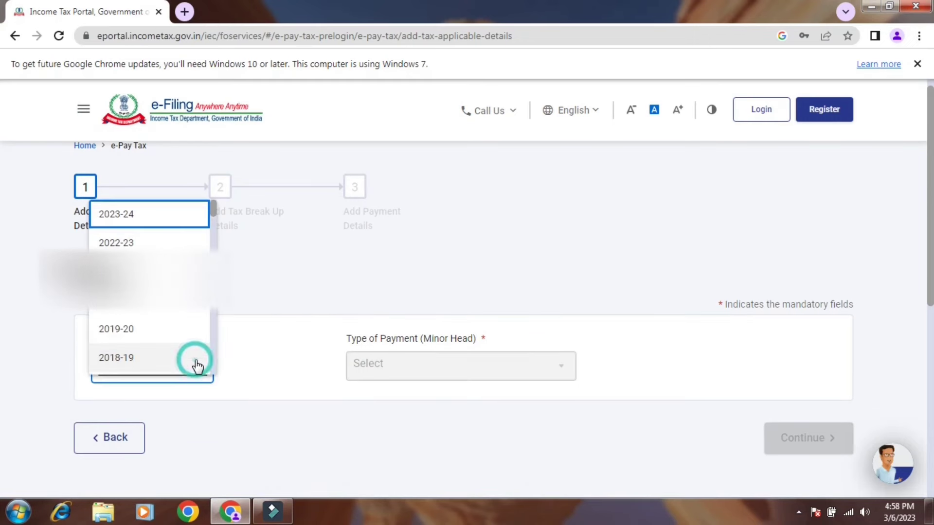
click(129, 220)
click(282, 333)
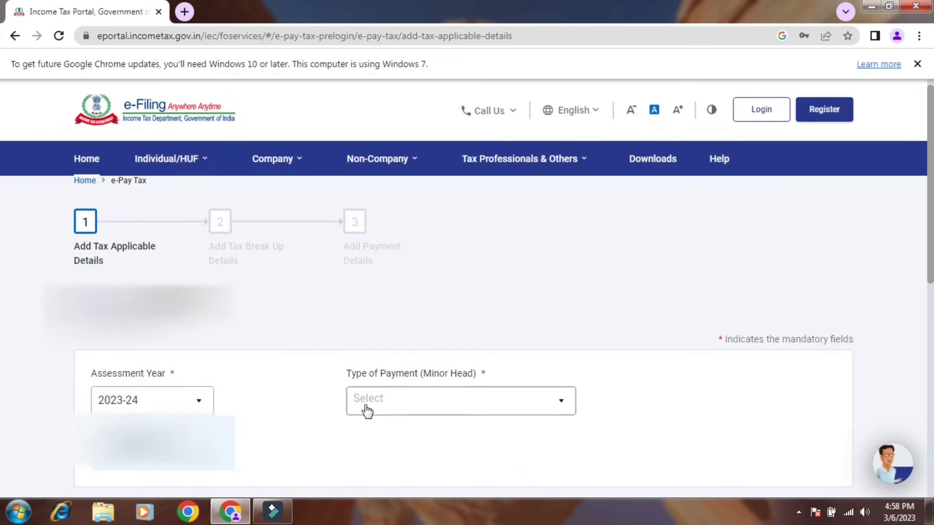
- Set the type of payment to Other Receipts (500)
click(432, 405)
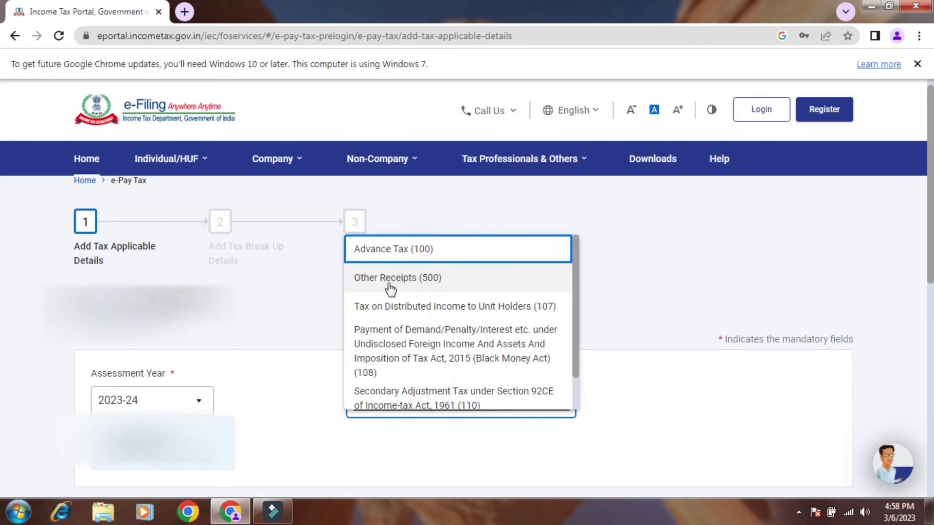
click(423, 287)
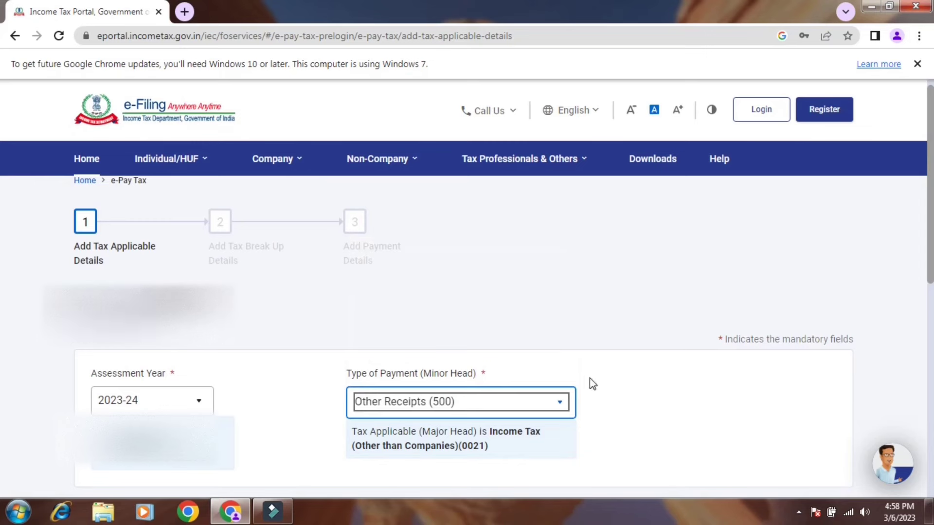
click(650, 408)
scroll(651, 413, down, 1)
scroll(652, 412, down, 2)
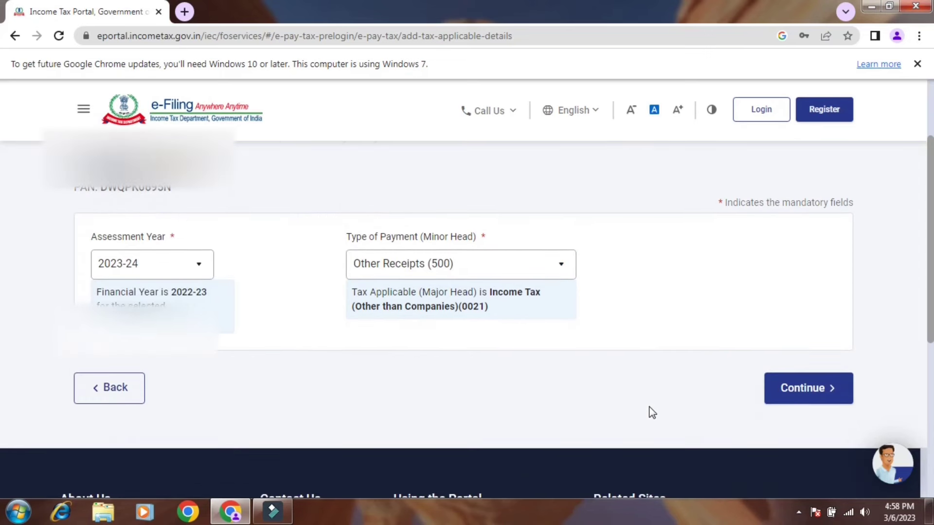
- Confirm the tax breakup shows ₹1,000 under (f) Others and proceed to payment details
click(806, 394)
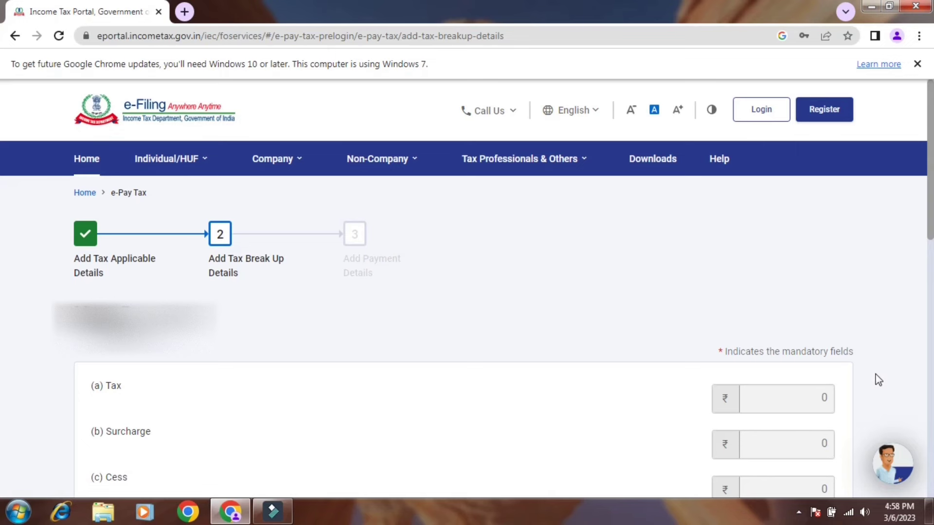
scroll(877, 354, down, 4)
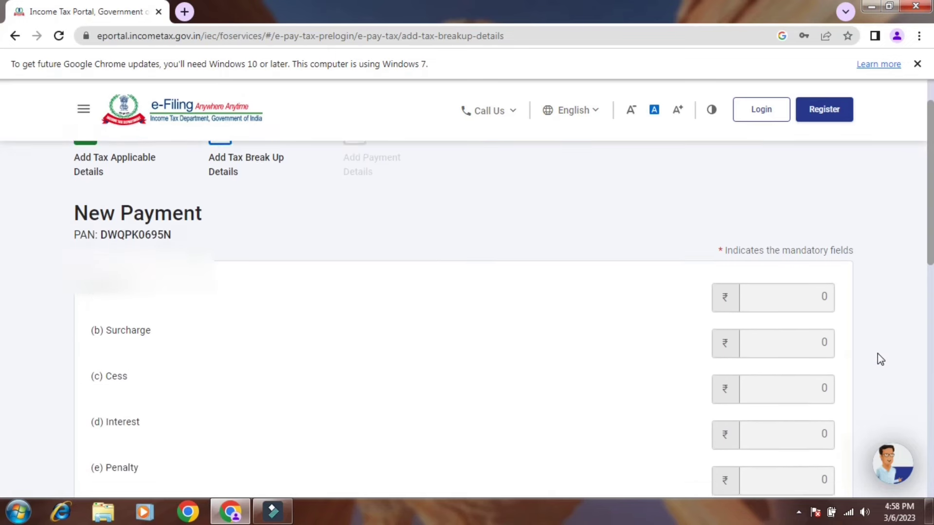
scroll(877, 354, down, 2)
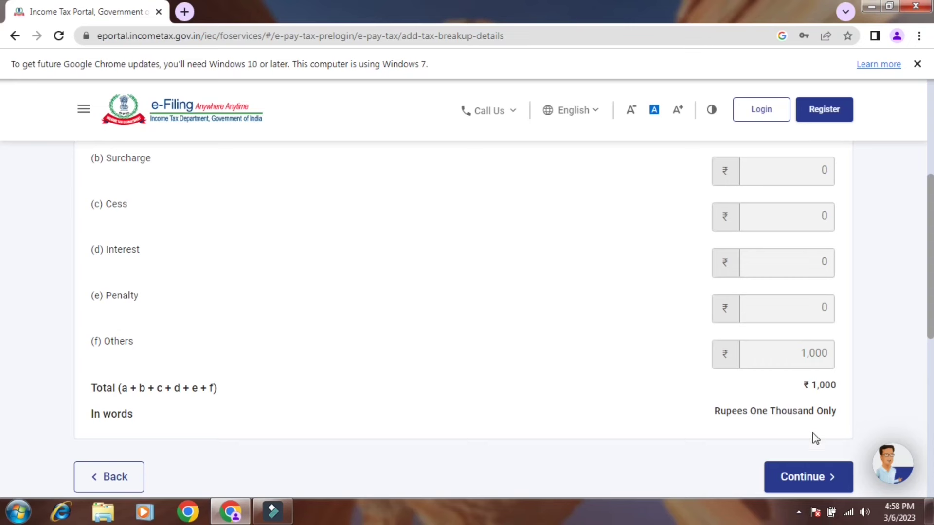
click(809, 478)
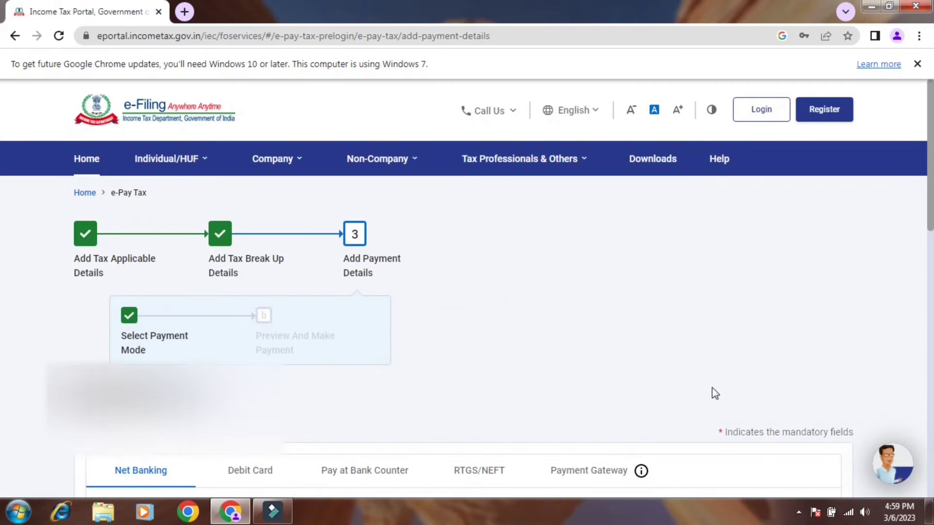
- Compare the Debit Card, Pay at Bank Counter and RTGS/NEFT modes, then select Payment Gateway
scroll(612, 342, down, 1)
scroll(611, 342, down, 4)
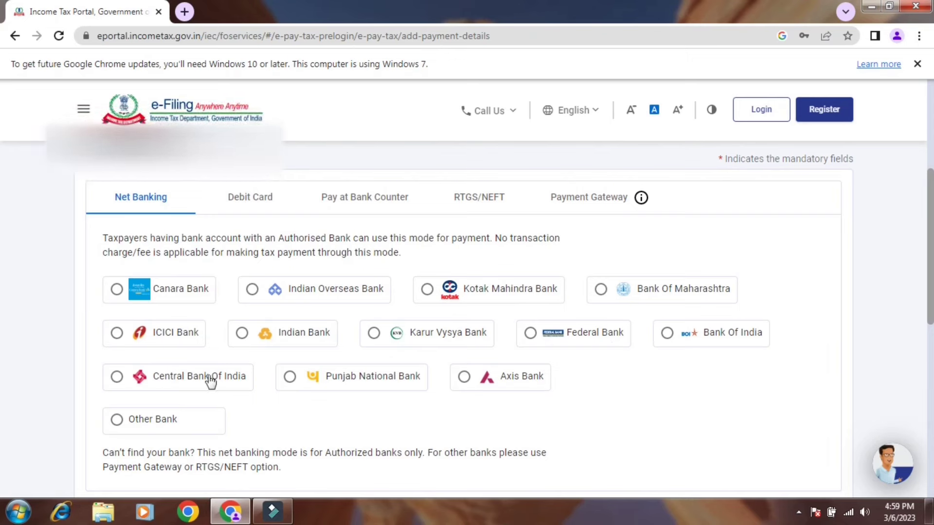
click(256, 206)
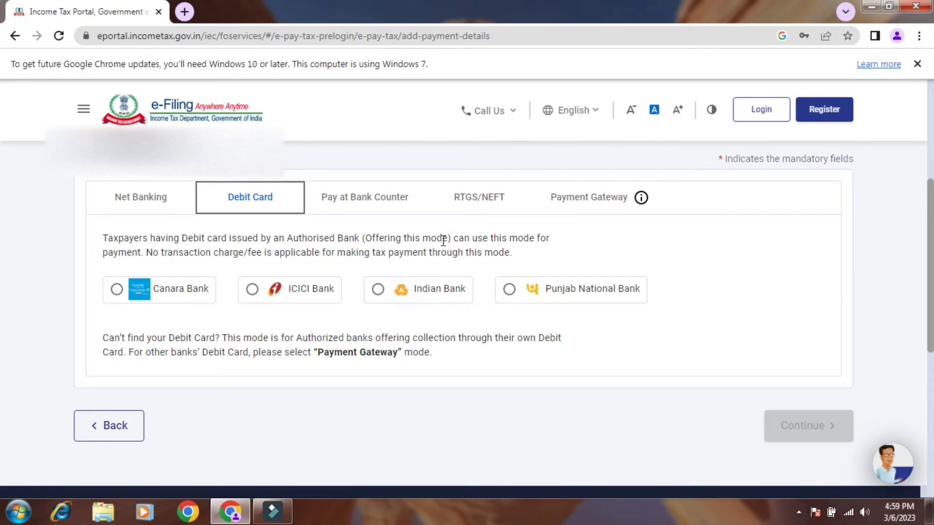
click(378, 207)
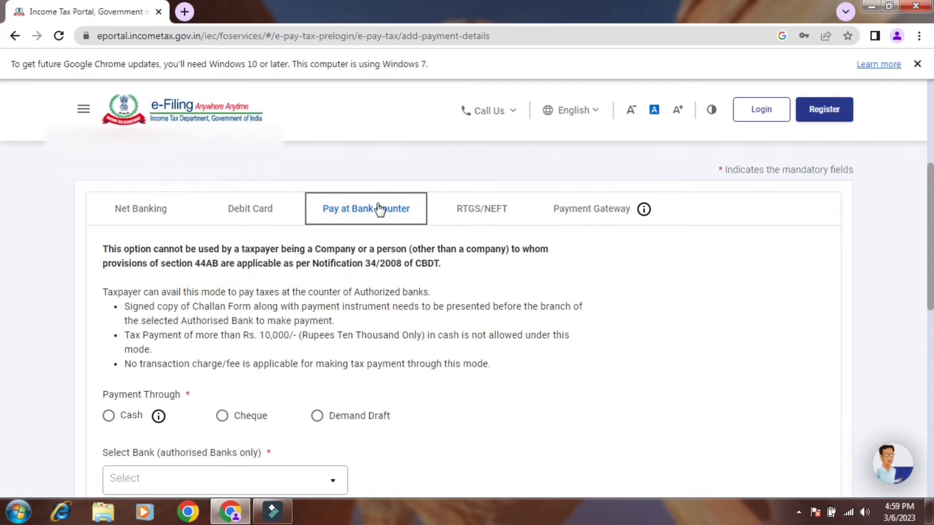
click(474, 214)
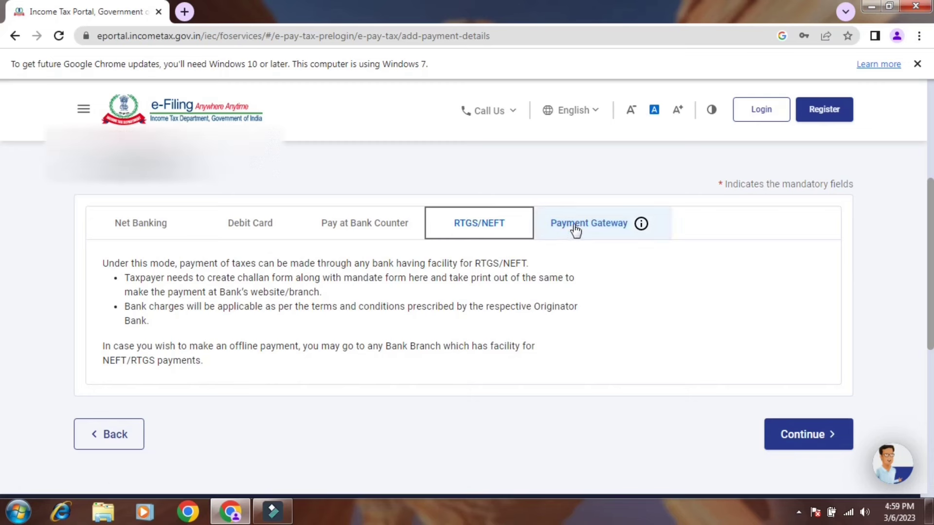
click(597, 229)
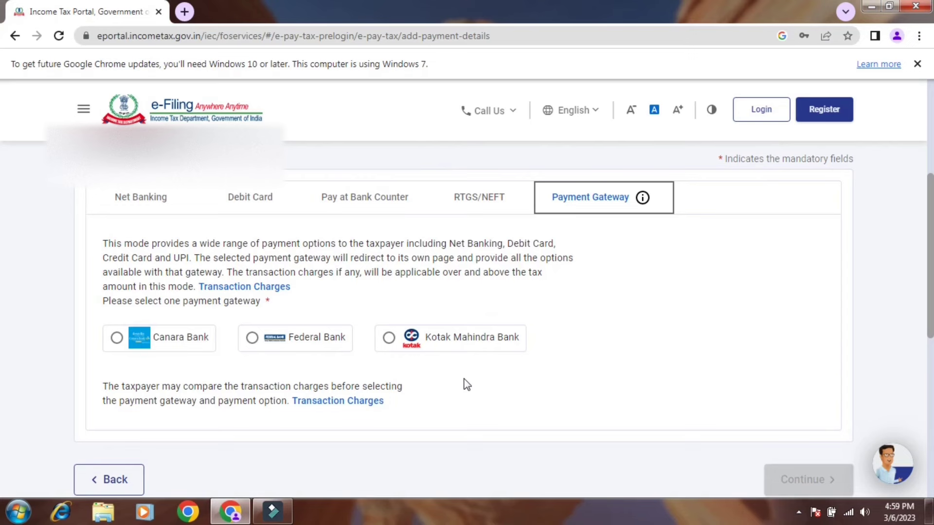
- Review each bank's gateway transaction charges in the charges table, then close it
click(337, 402)
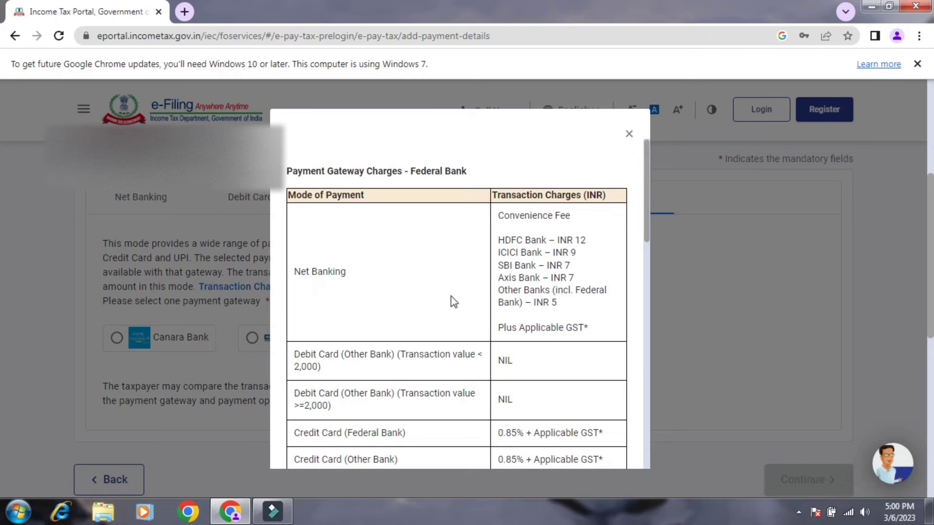
drag(649, 221, 646, 378)
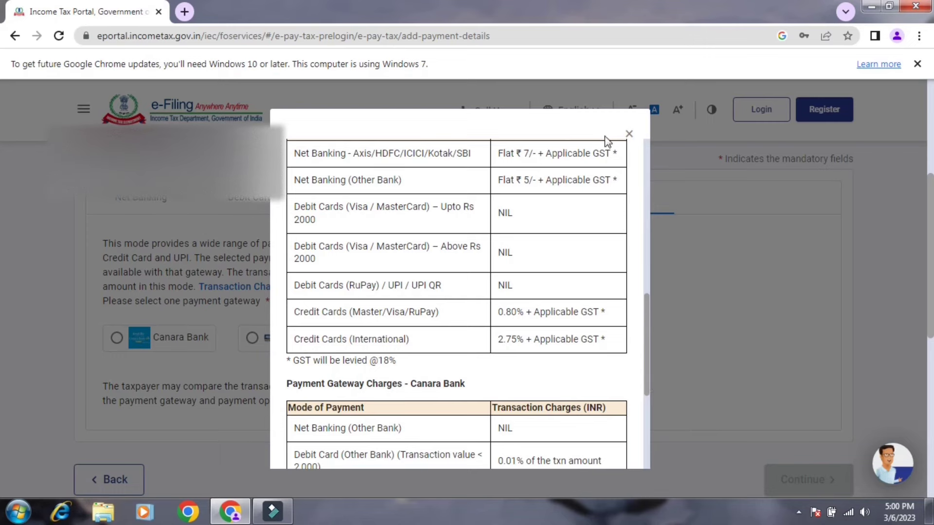
click(628, 133)
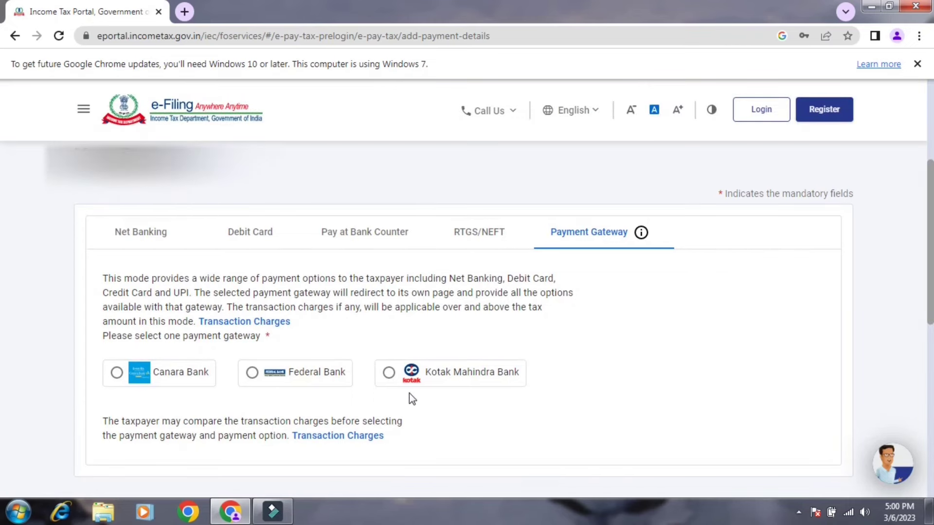
- Select the Kotak Mahindra Bank gateway and scroll the ₹1,000 challan preview down to Pay Now
click(388, 375)
click(758, 379)
scroll(2, 372, down, 2)
scroll(2, 372, down, 3)
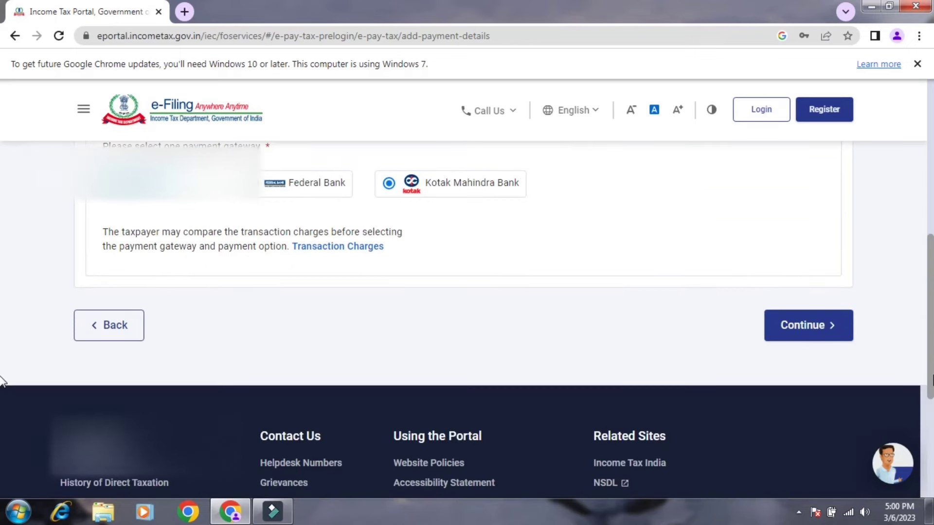
click(809, 330)
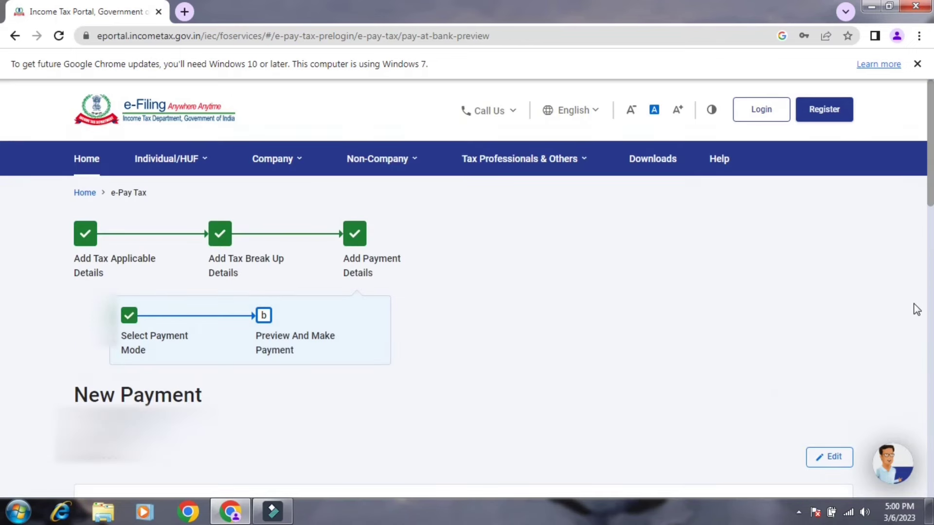
scroll(2, 228, down, 3)
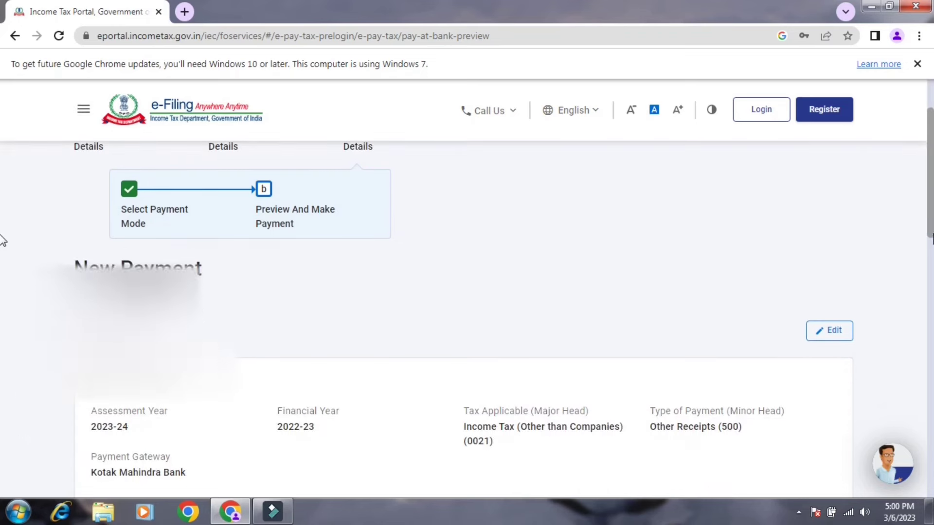
scroll(3, 250, down, 1)
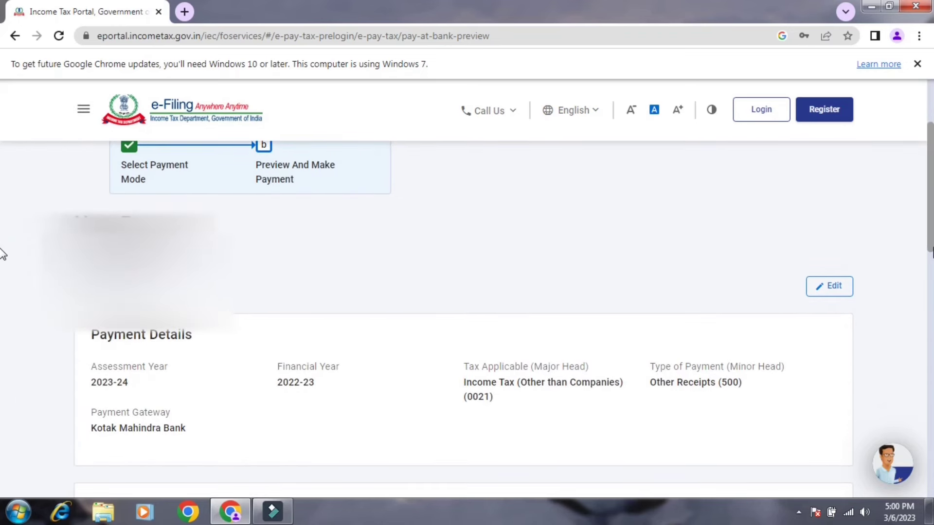
scroll(2, 253, down, 4)
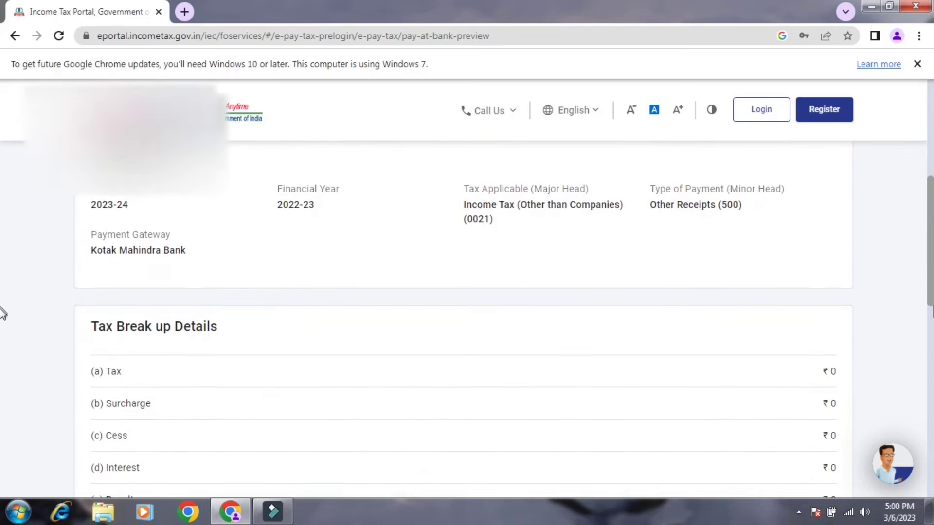
scroll(3, 312, down, 5)
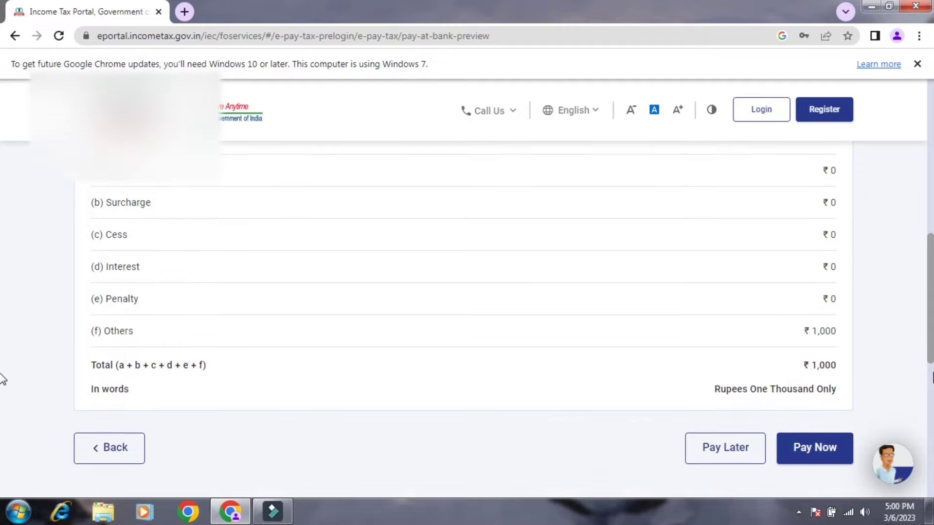
scroll(2, 379, down, 1)
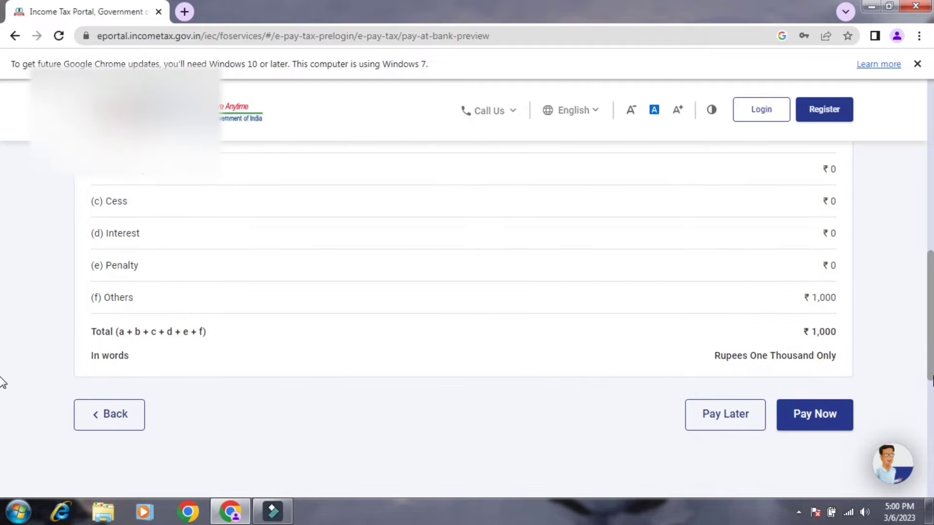
- Accept the terms and send the ₹1,000 challan to Kotak Mahindra Bank's BillDesk gateway
click(827, 425)
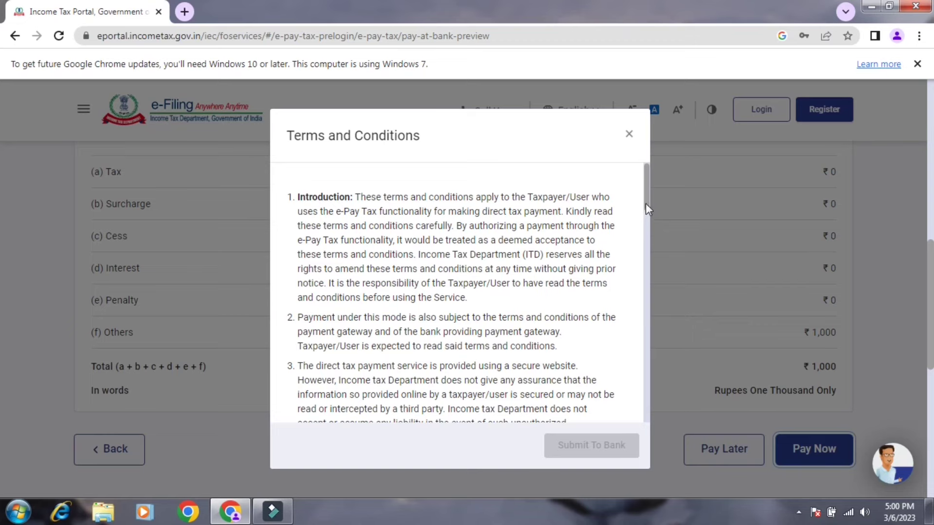
drag(645, 203, 640, 425)
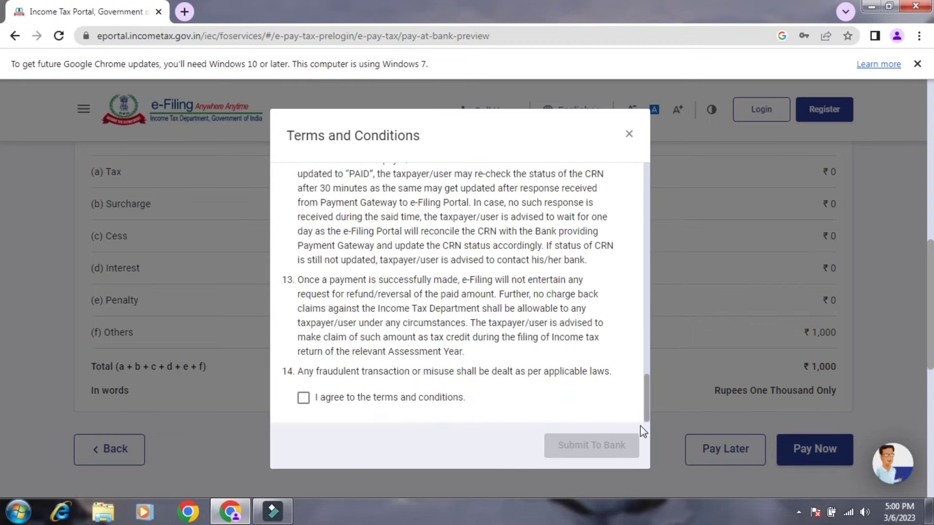
click(302, 397)
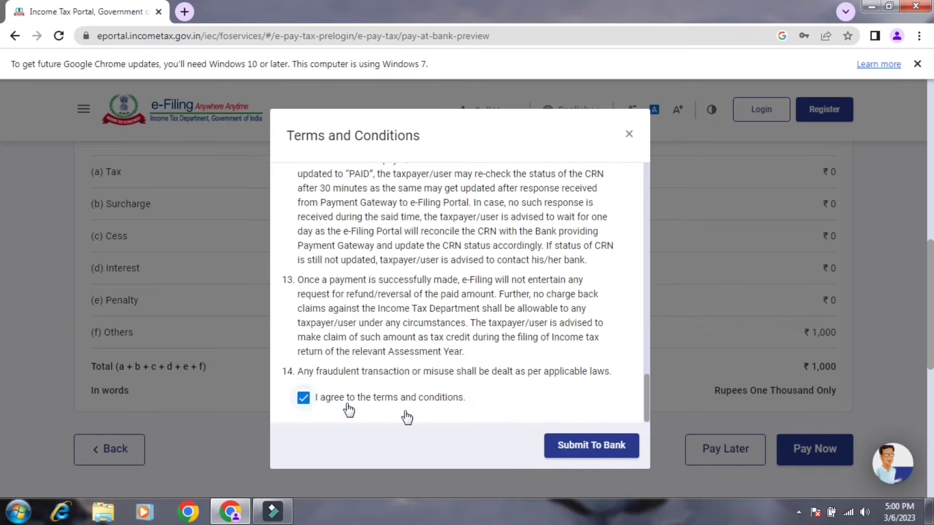
click(585, 452)
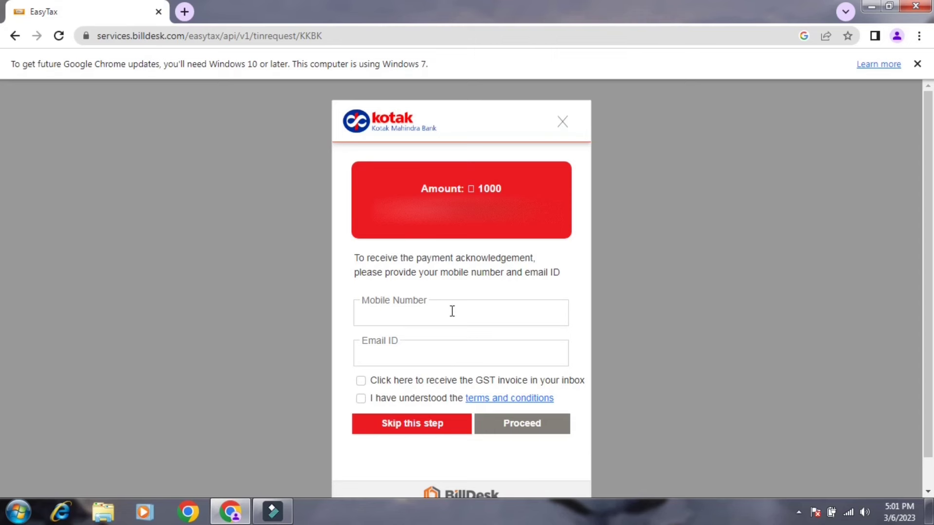
- Skip the acknowledgement contact details and pay ₹1,000 by UPI with Google Pay, entering your UPI VPA
click(408, 430)
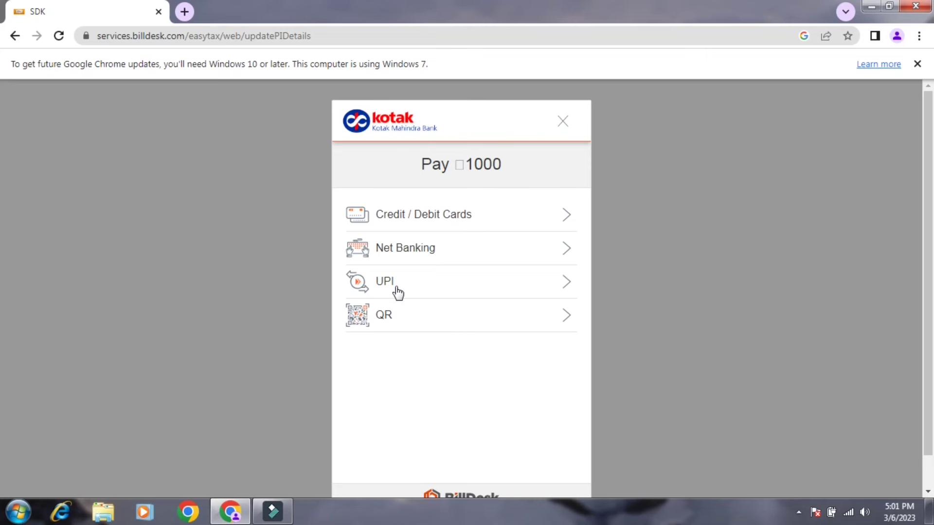
click(557, 282)
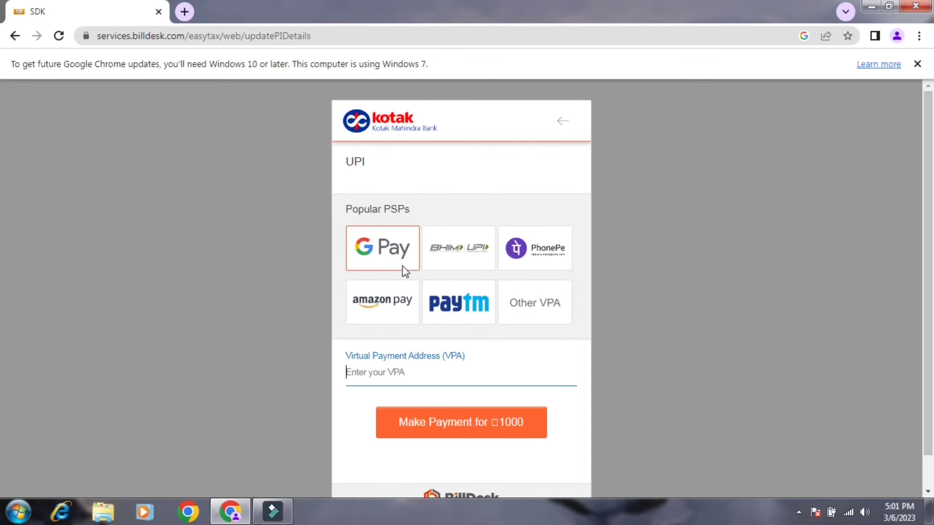
click(384, 256)
click(386, 256)
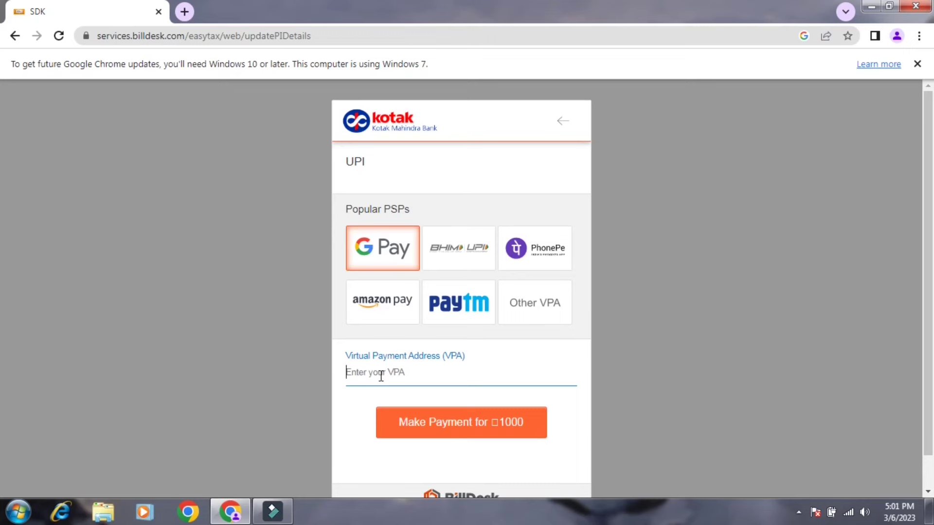
text(iam)
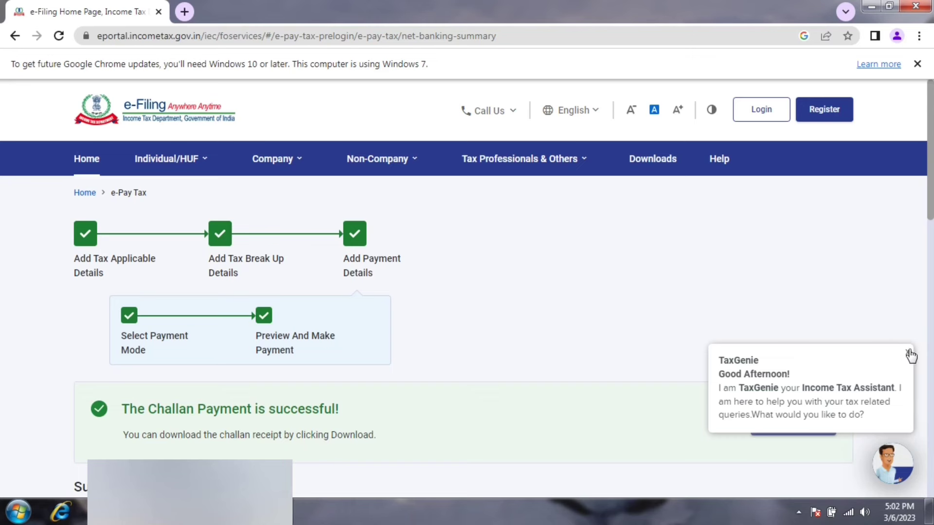
- Dismiss the TaxGenie popup and download the challan payment receipt as a PDF
click(907, 338)
scroll(3, 209, down, 2)
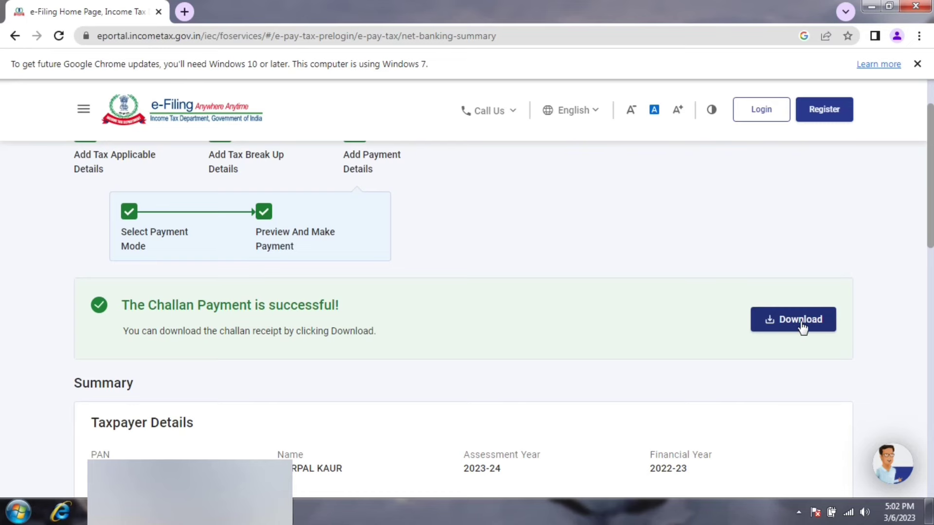
click(796, 323)
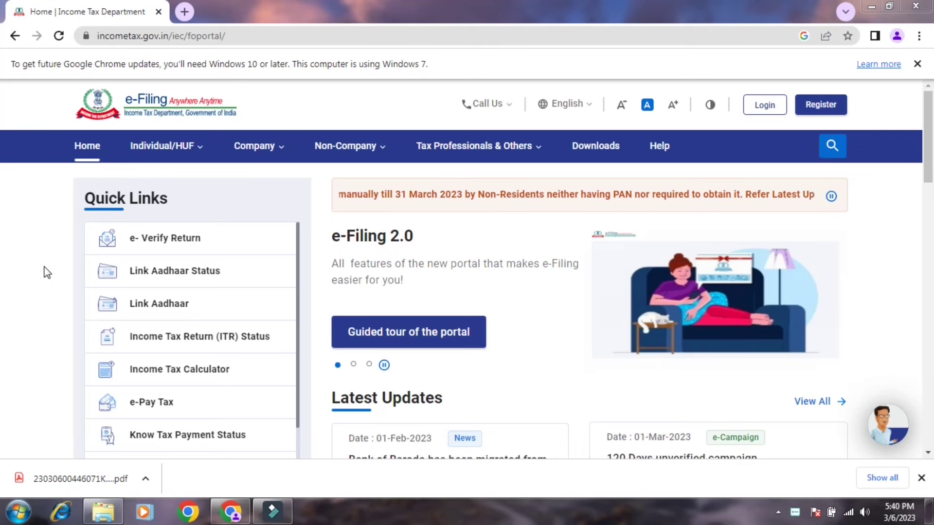
- Open Link Aadhaar from Quick Links, enter the PAN and Aadhaar number, and validate them
click(171, 306)
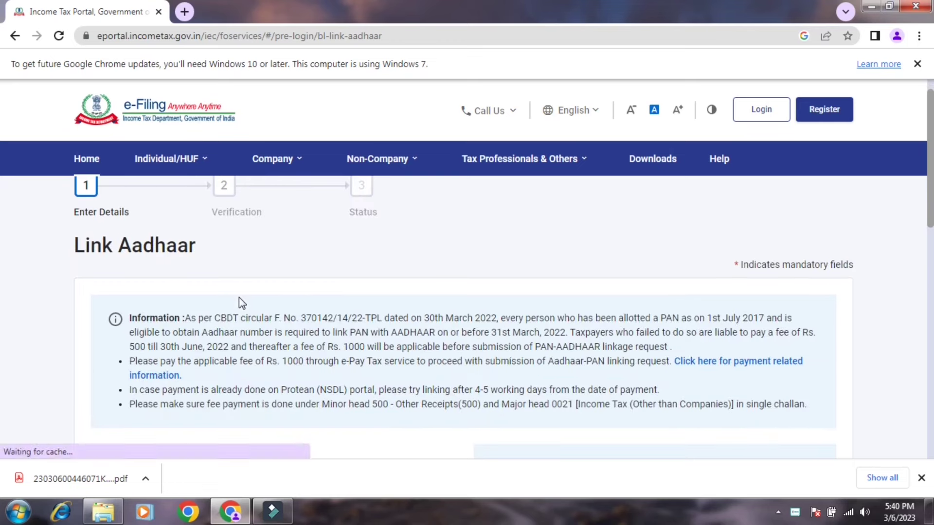
scroll(238, 297, down, 3)
scroll(238, 296, down, 1)
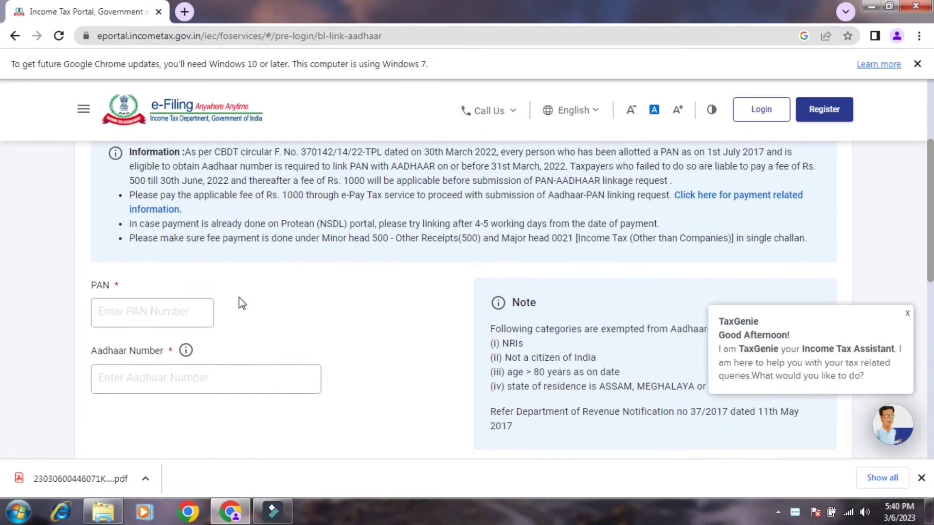
click(155, 289)
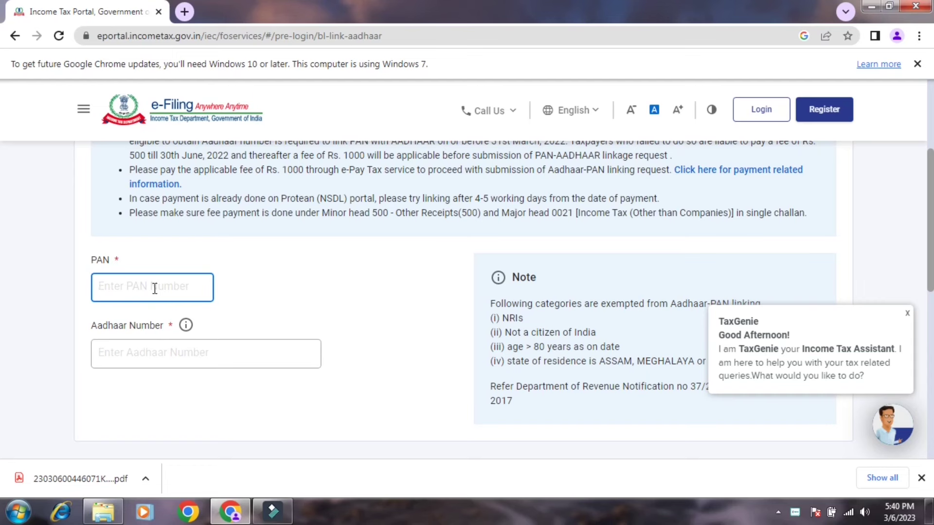
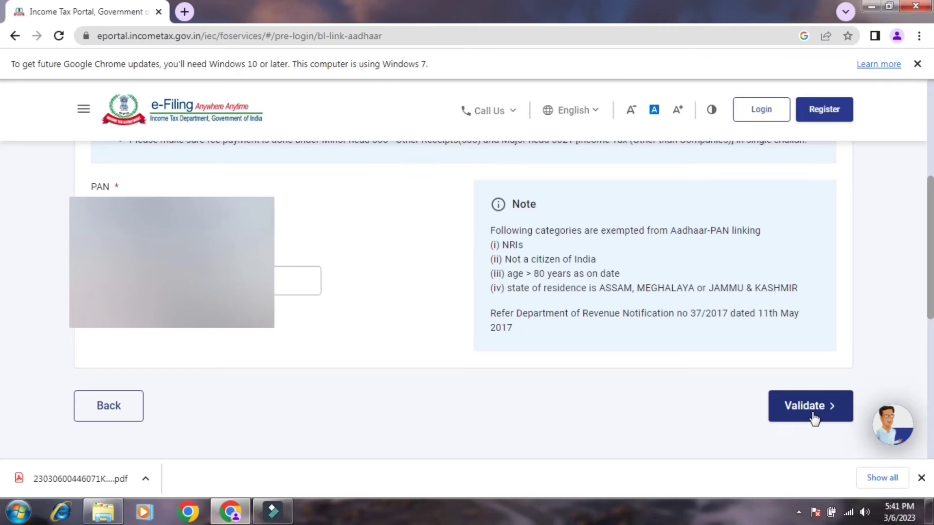
click(811, 407)
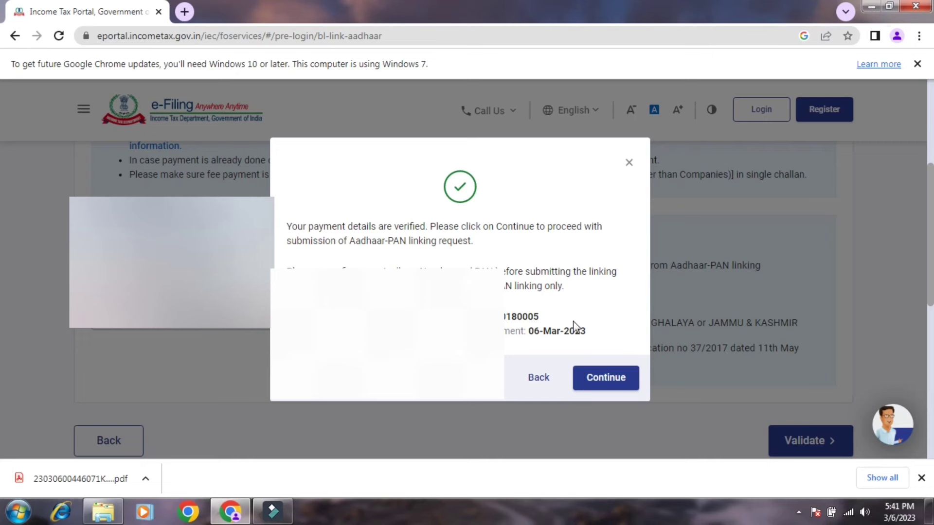
- Continue past the 'payment details are verified' dialog to the Aadhaar-linking form
click(618, 383)
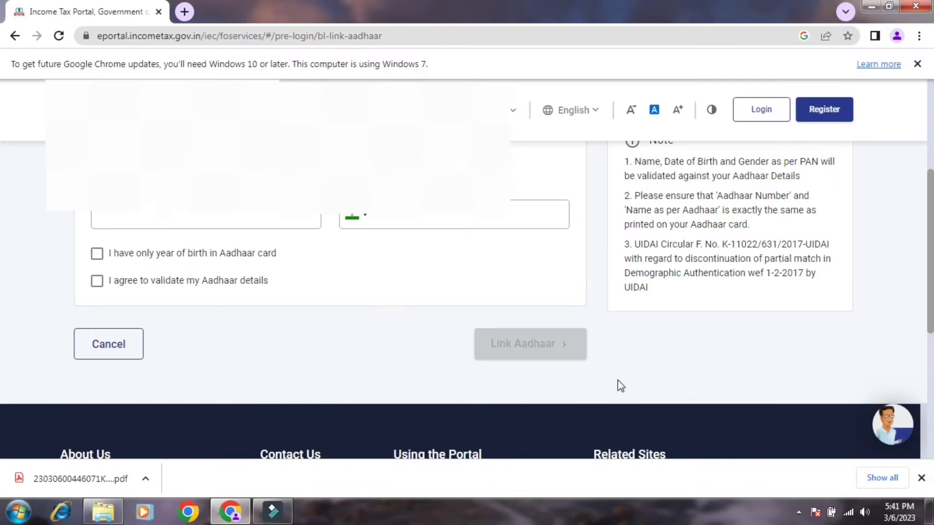
- Tick the Aadhaar validation agreement, leaving year-of-birth-only unticked, and enter the name as per Aadhaar
scroll(621, 386, up, 1)
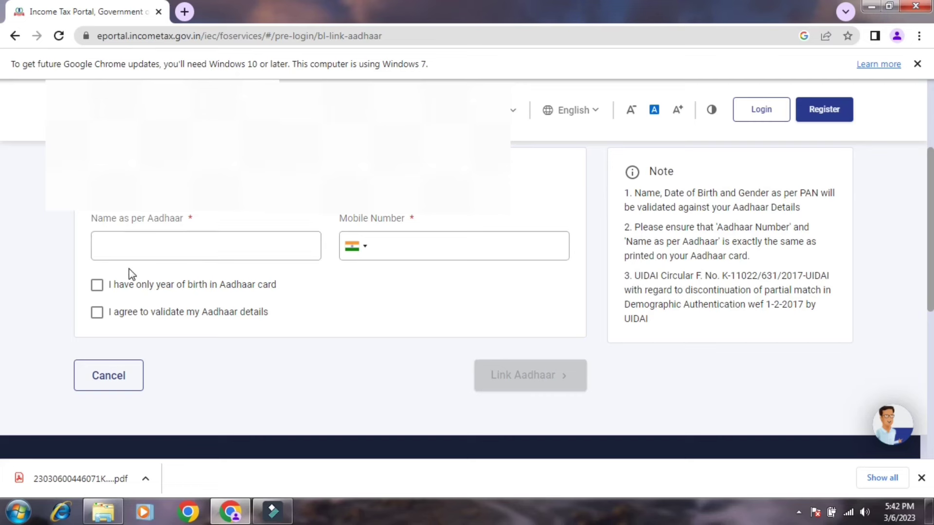
click(97, 286)
click(98, 287)
click(97, 313)
click(115, 251)
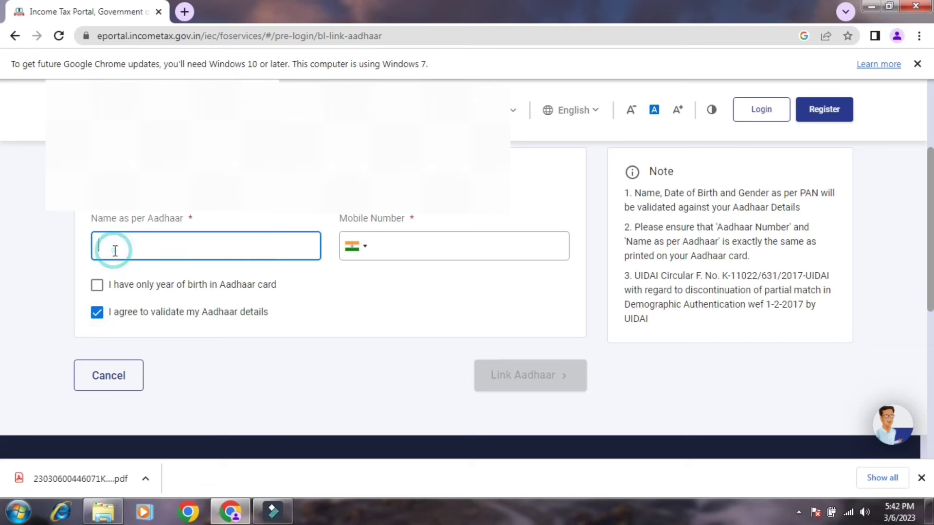
text(Ha)
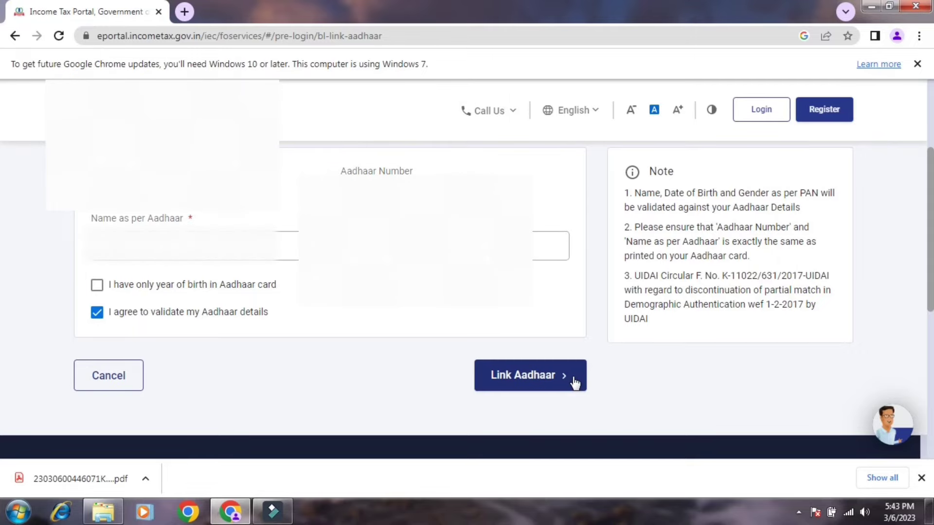
- Submit the Link Aadhaar request and place the cursor in the first Mobile OTP box
click(573, 382)
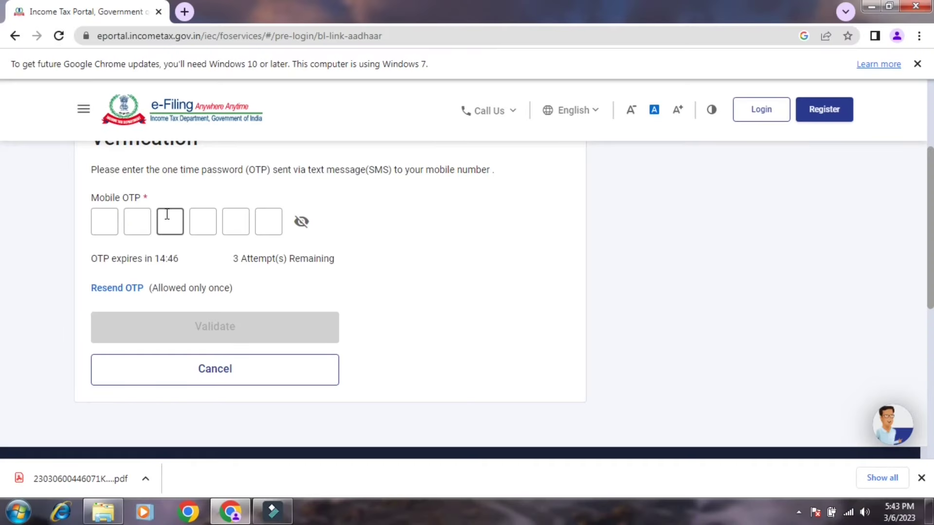
click(102, 221)
- Enter the 6-digit mobile OTP received by SMS and validate it
text(123456)
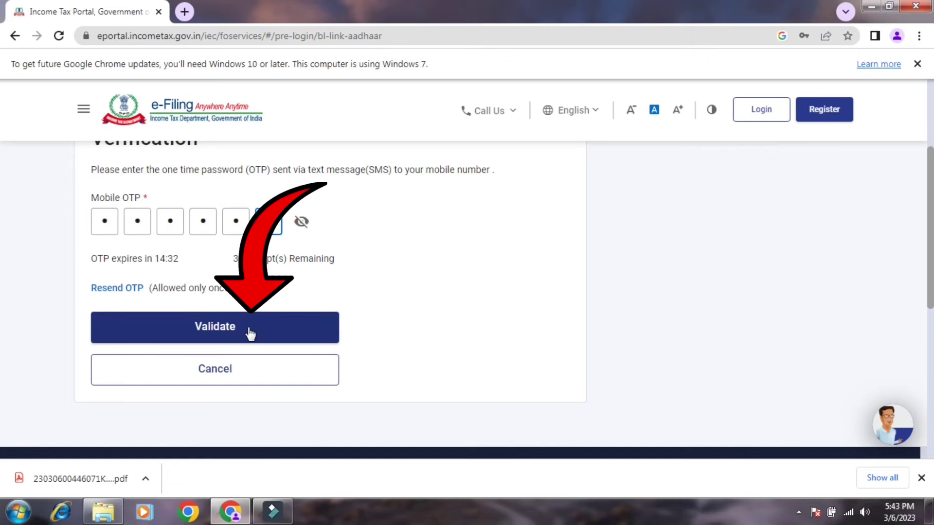
click(250, 333)
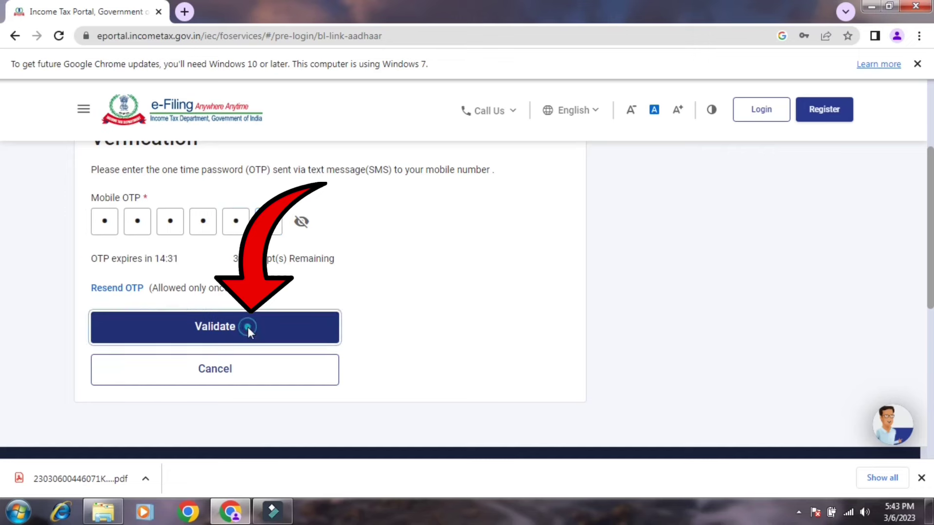